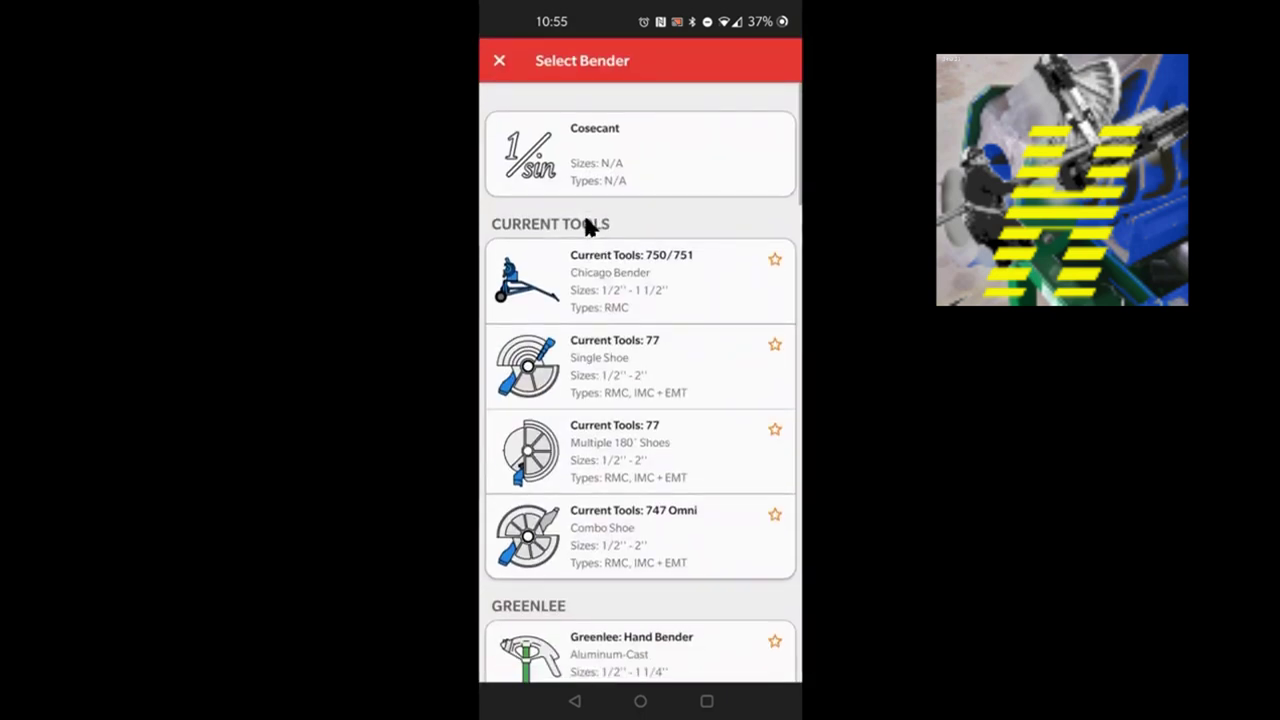
Browse the available benders, from Current Tools and Greenlee through to the Klein and Milwaukee hand benders.
scroll(588, 228, "down", 10)
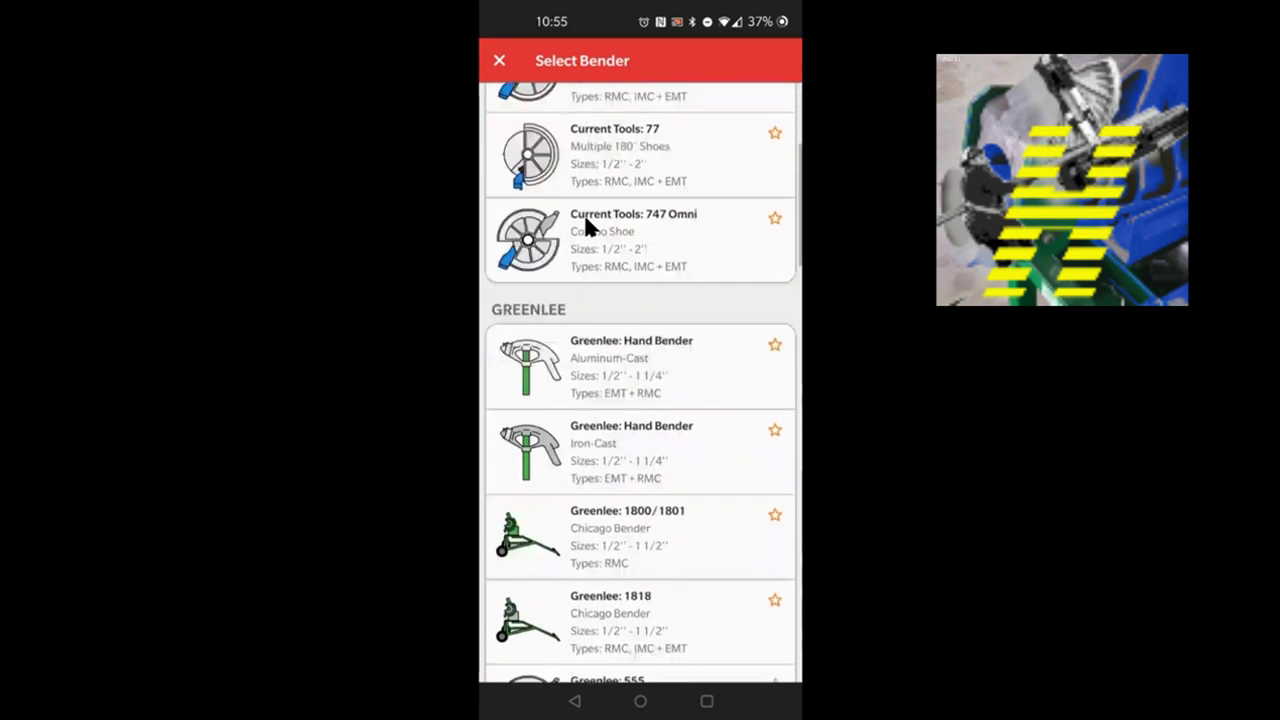
scroll(585, 225, "down", 6)
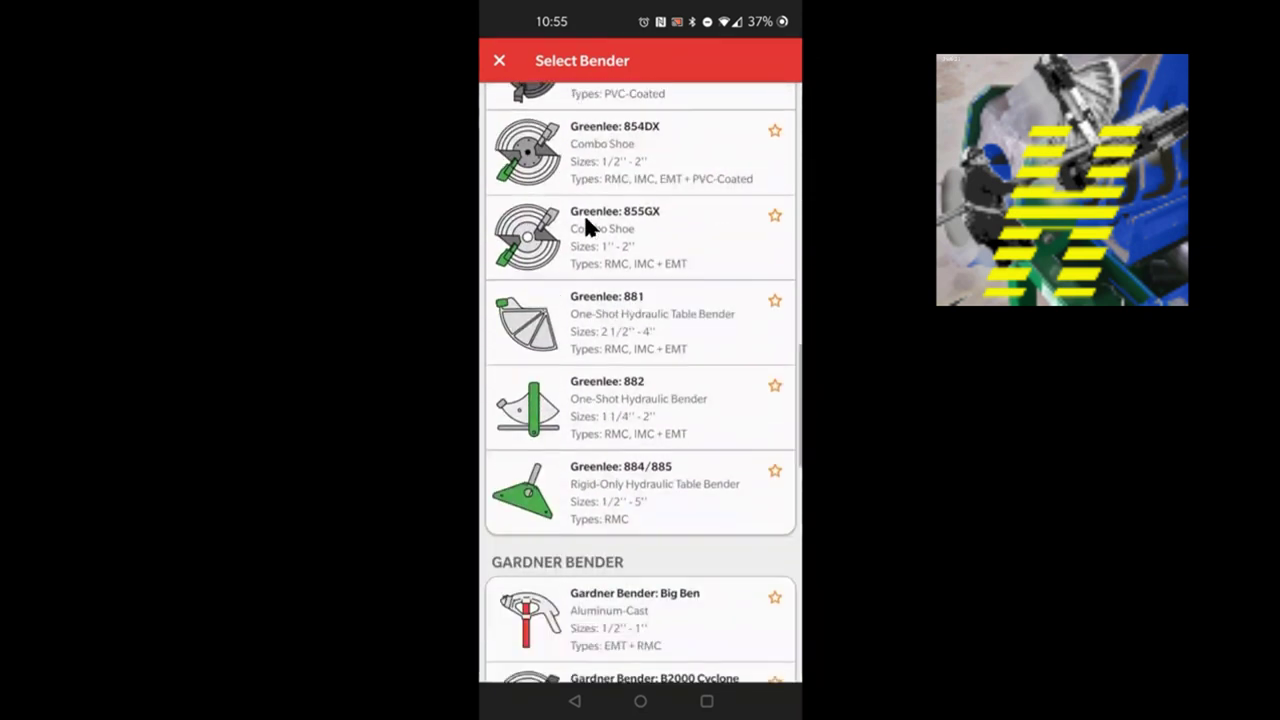
scroll(585, 225, "up", 3)
scroll(583, 212, "down", 2)
scroll(583, 212, "up", 2)
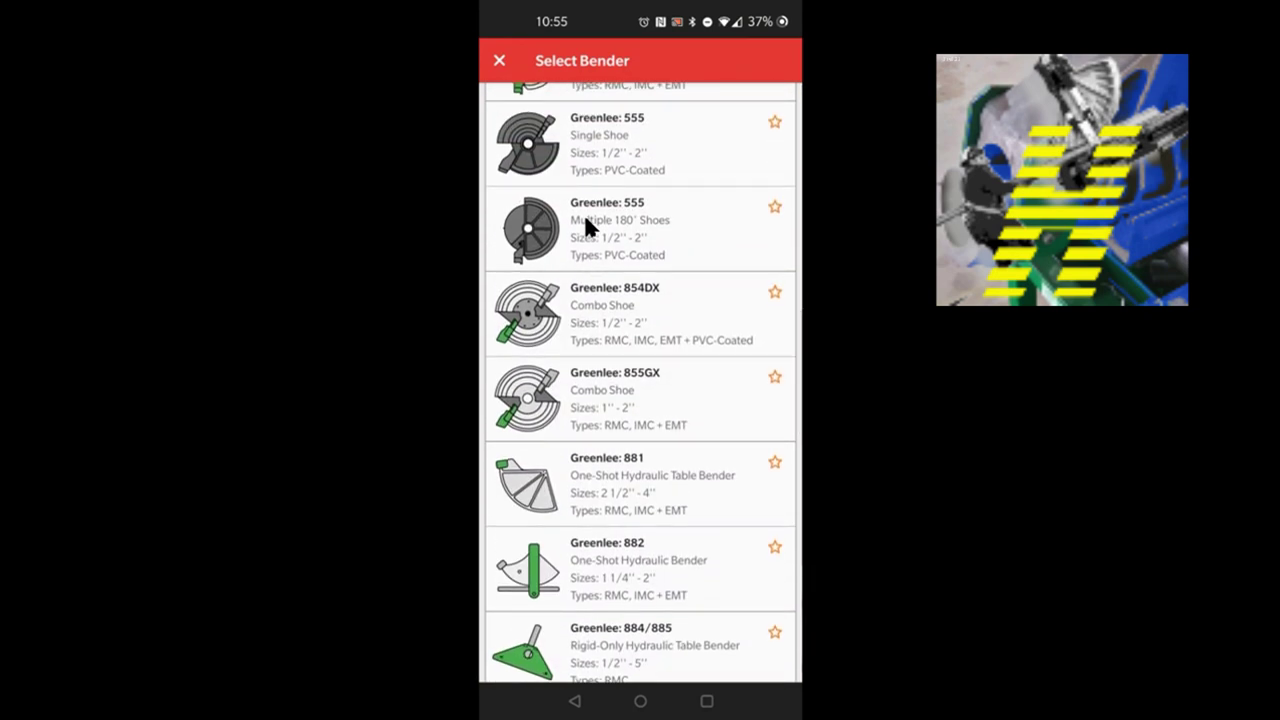
scroll(586, 222, "down", 5)
scroll(588, 228, "up", 10)
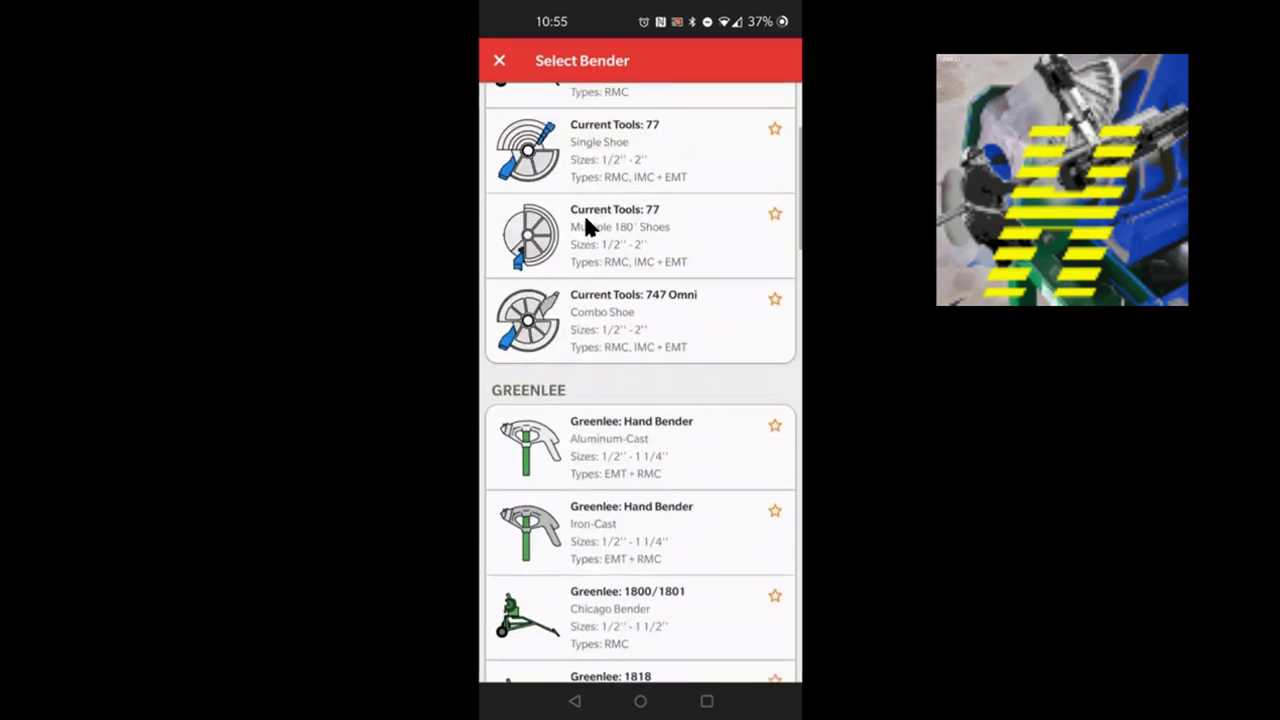
scroll(586, 227, "down", 10)
scroll(586, 227, "down", 10)
scroll(588, 228, "down", 5)
scroll(588, 228, "down", 3)
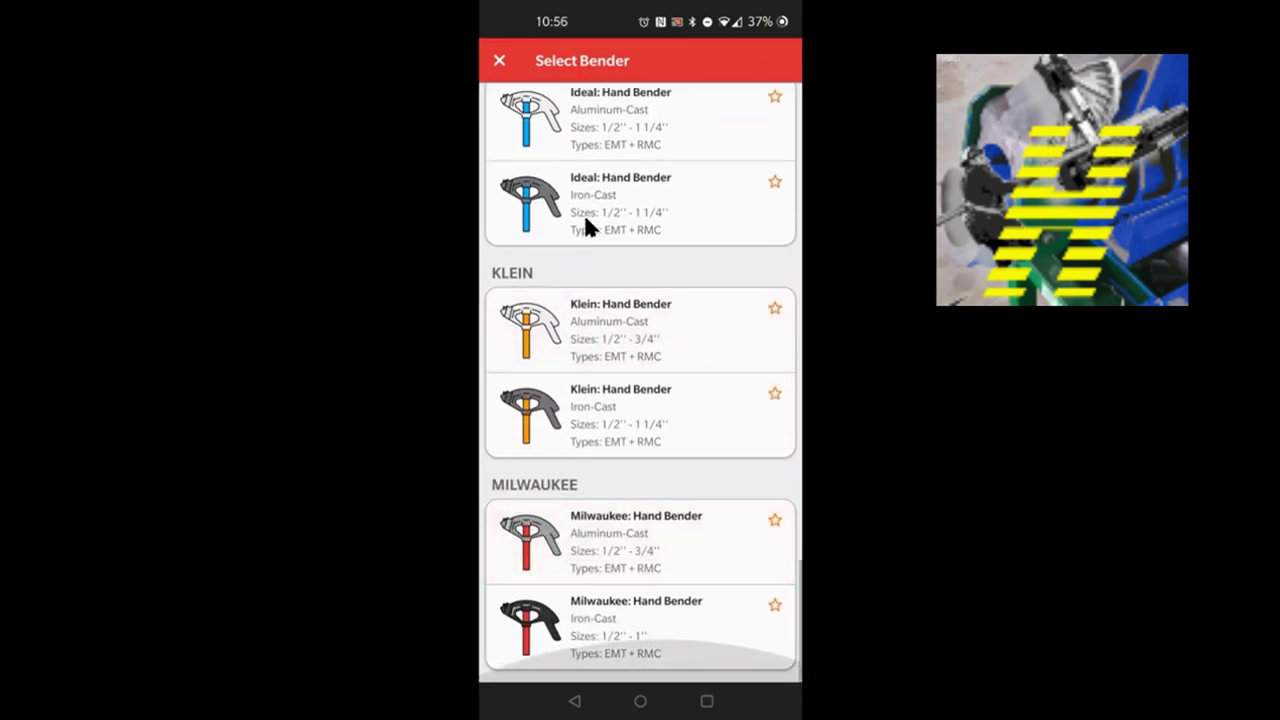
scroll(583, 212, "up", 5)
scroll(583, 212, "down", 5)
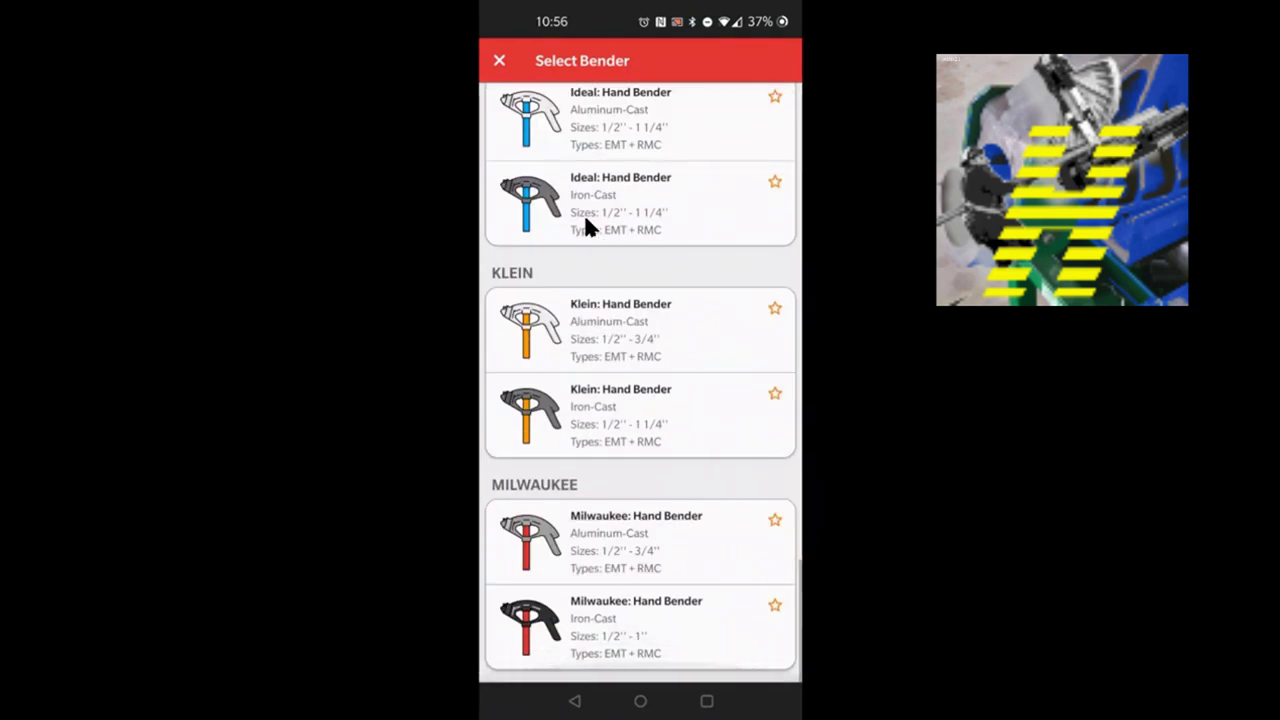
Select the Klein aluminum-cast hand bender and open its QuickCenter calculator.
left_click(620, 330)
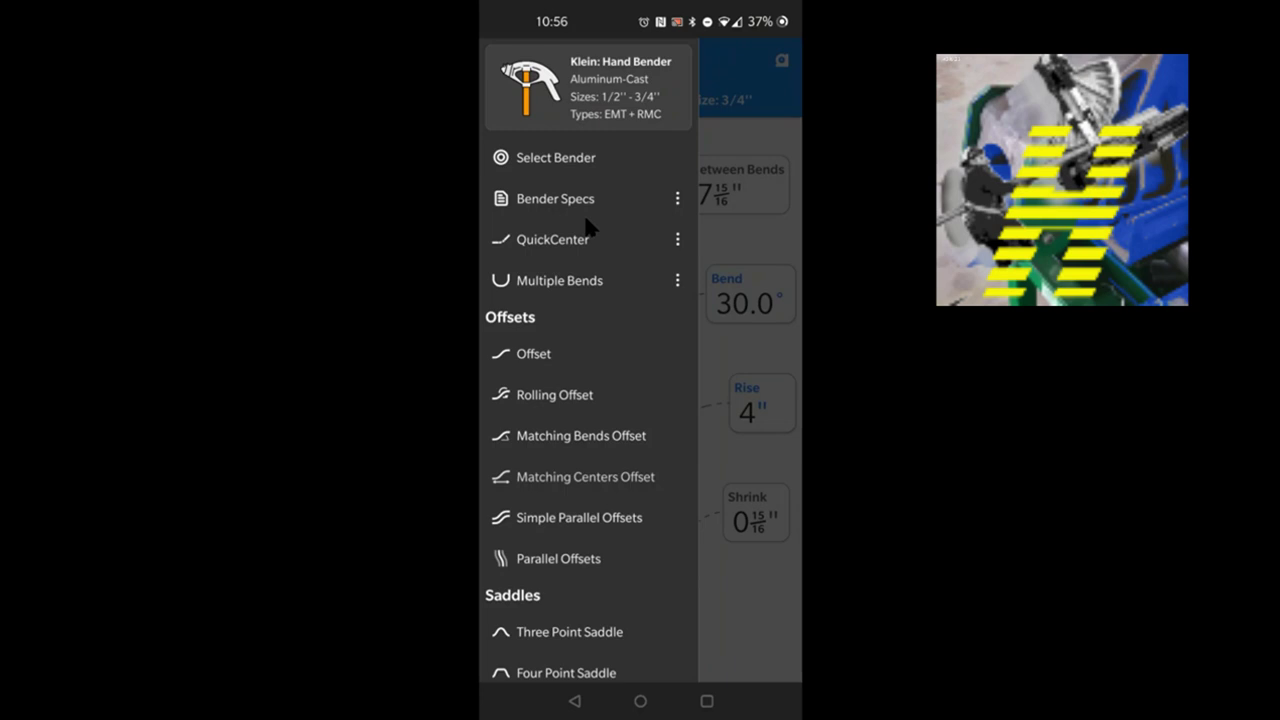
left_click(588, 230)
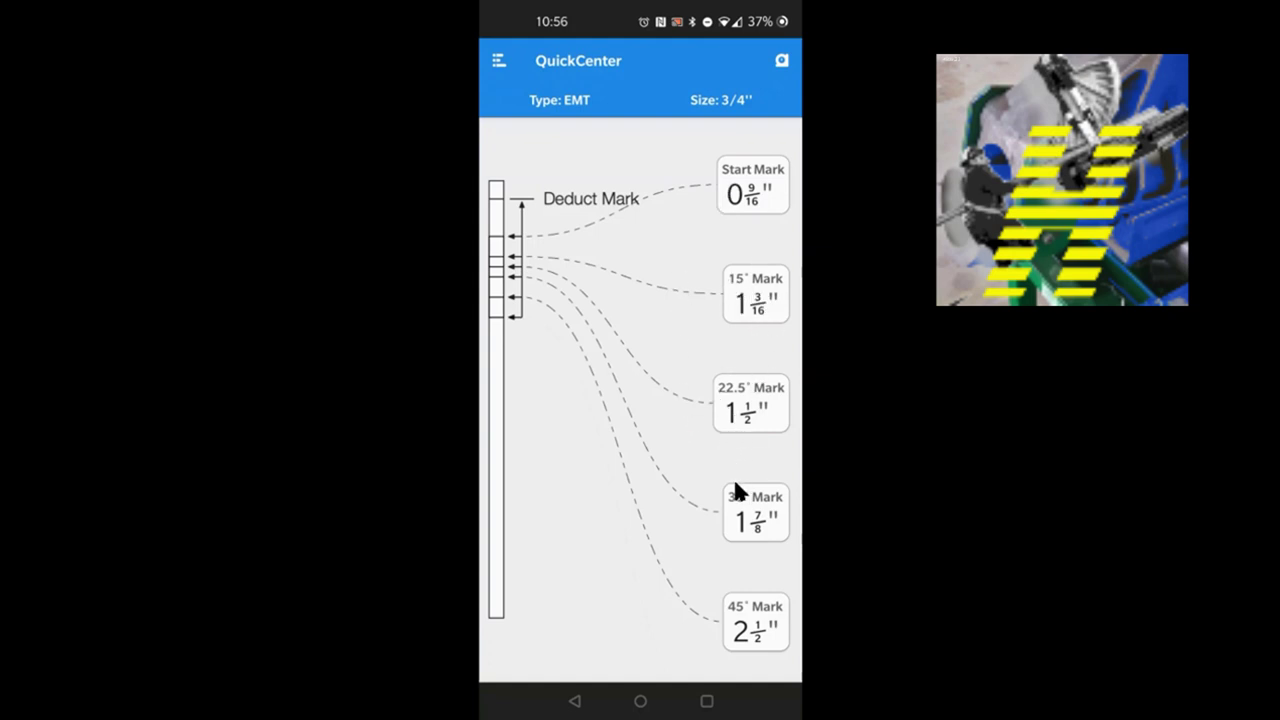
Examine the QuickCenter start mark and bend-angle marks for 3/4'' and 2'' EMT.
scroll(652, 300, "down", 2)
scroll(652, 292, "up", 2)
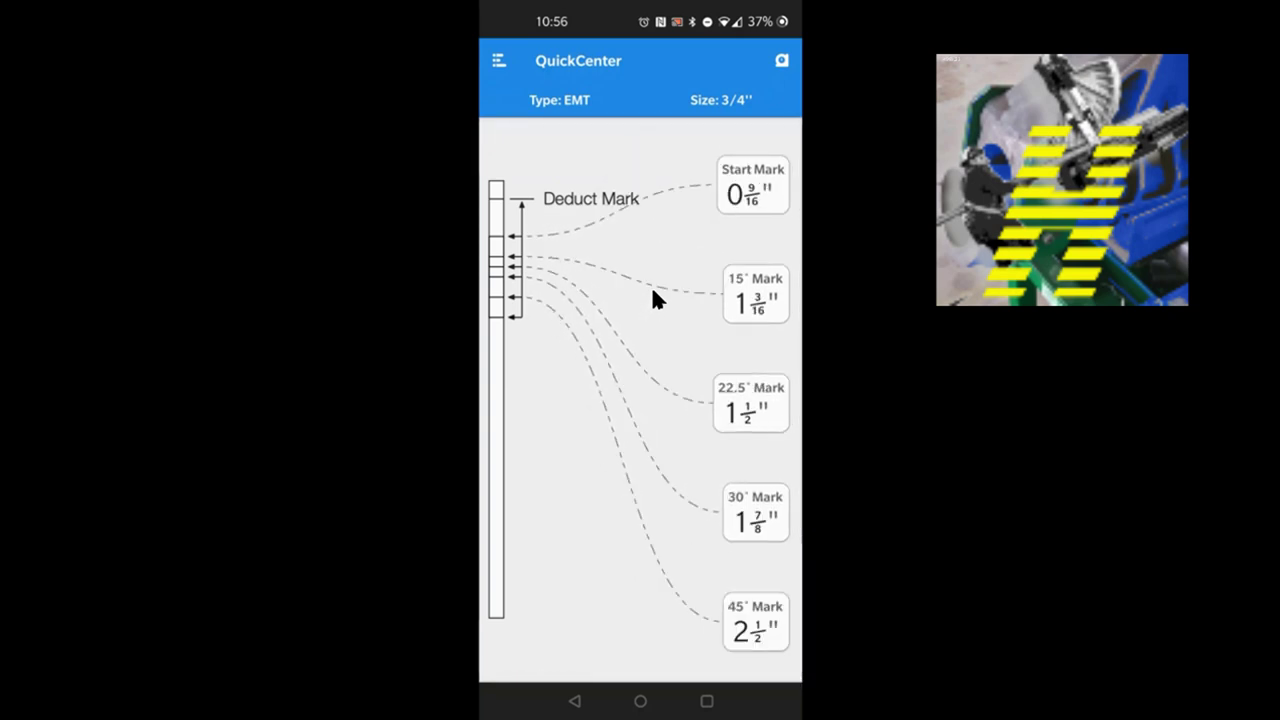
scroll(652, 300, "down", 1)
scroll(652, 292, "up", 1)
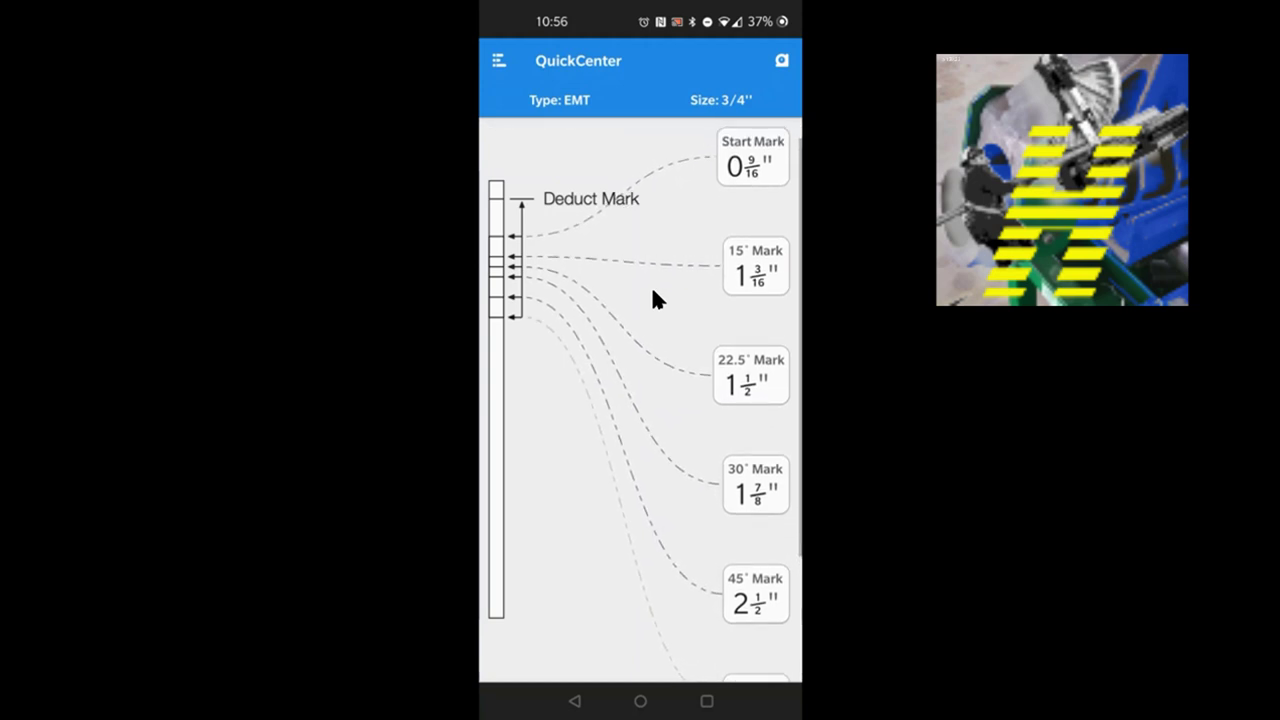
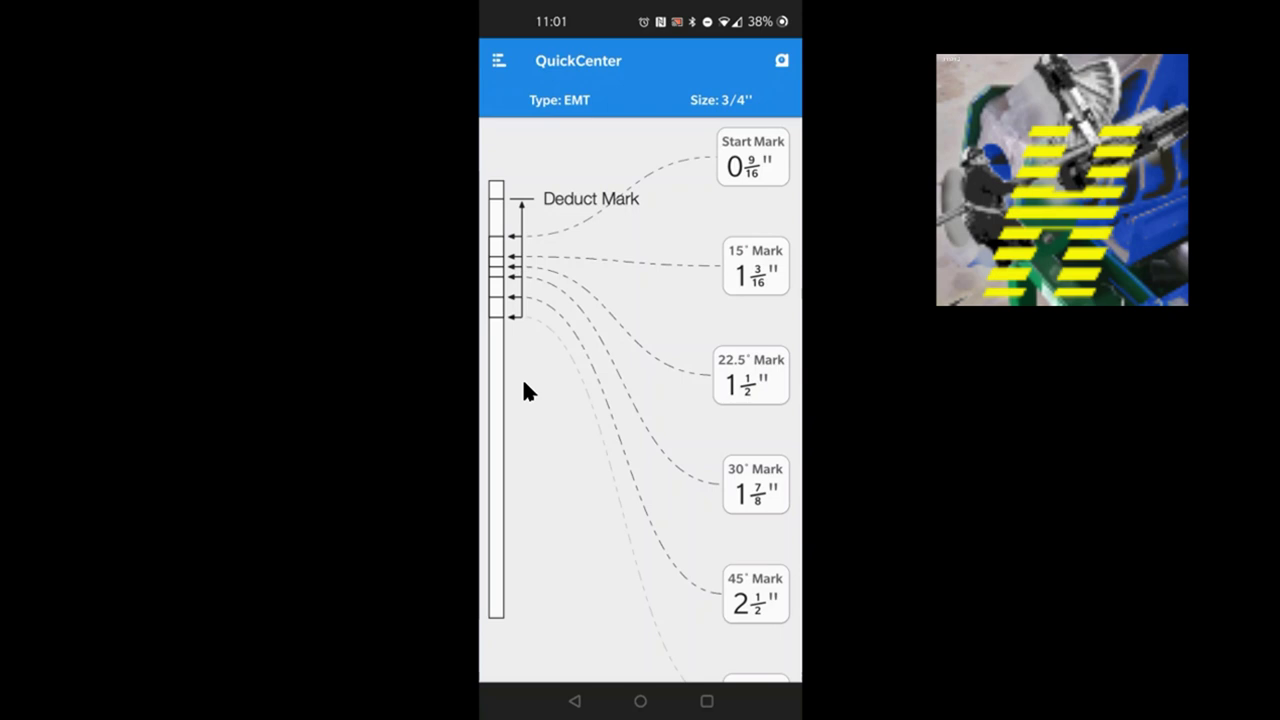
scroll(527, 391, "down", 1)
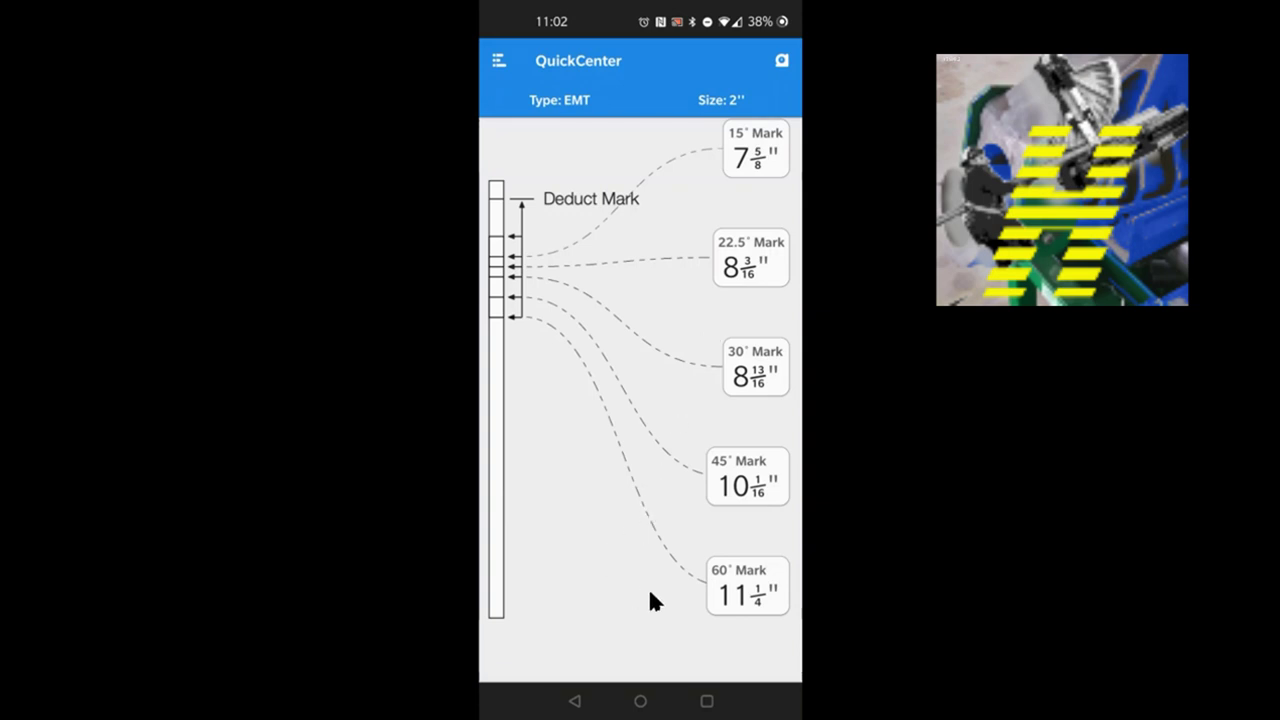
scroll(650, 600, "up", 2)
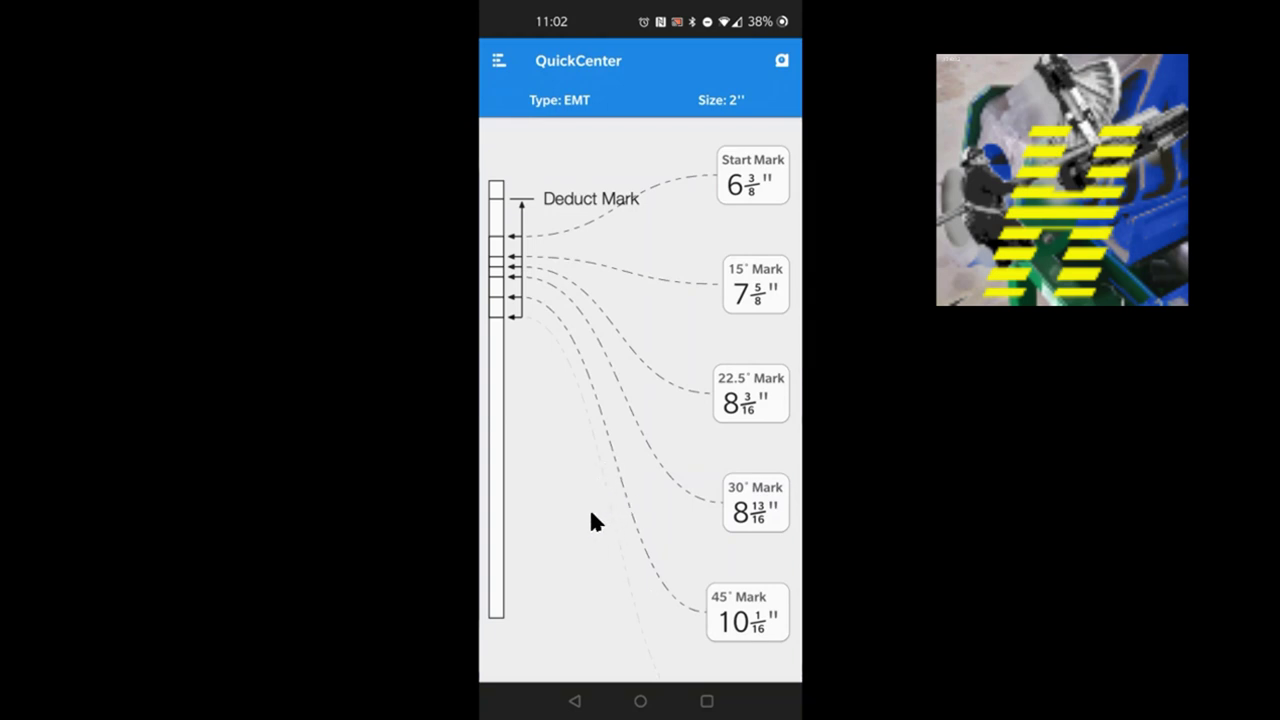
scroll(590, 520, "down", 3)
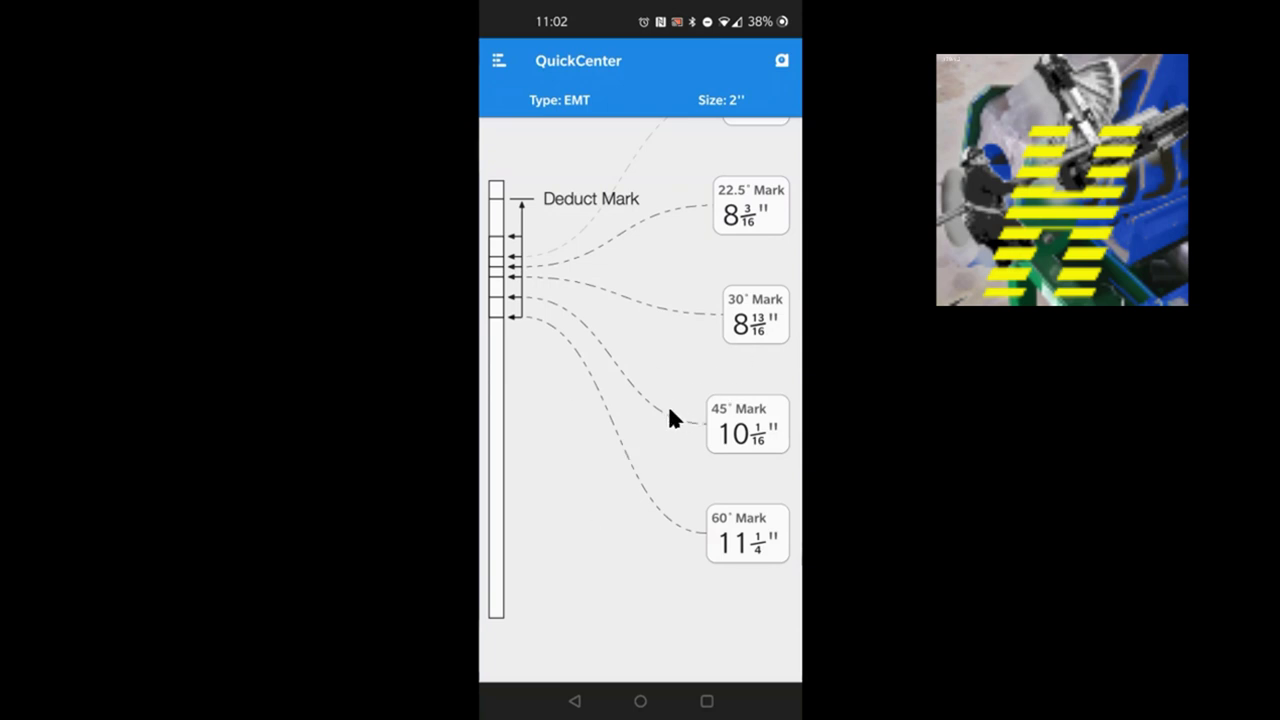
scroll(587, 422, "up", 2)
Expand the 15° mark's description and set the conduit size to 1 1/2''.
left_click(584, 416)
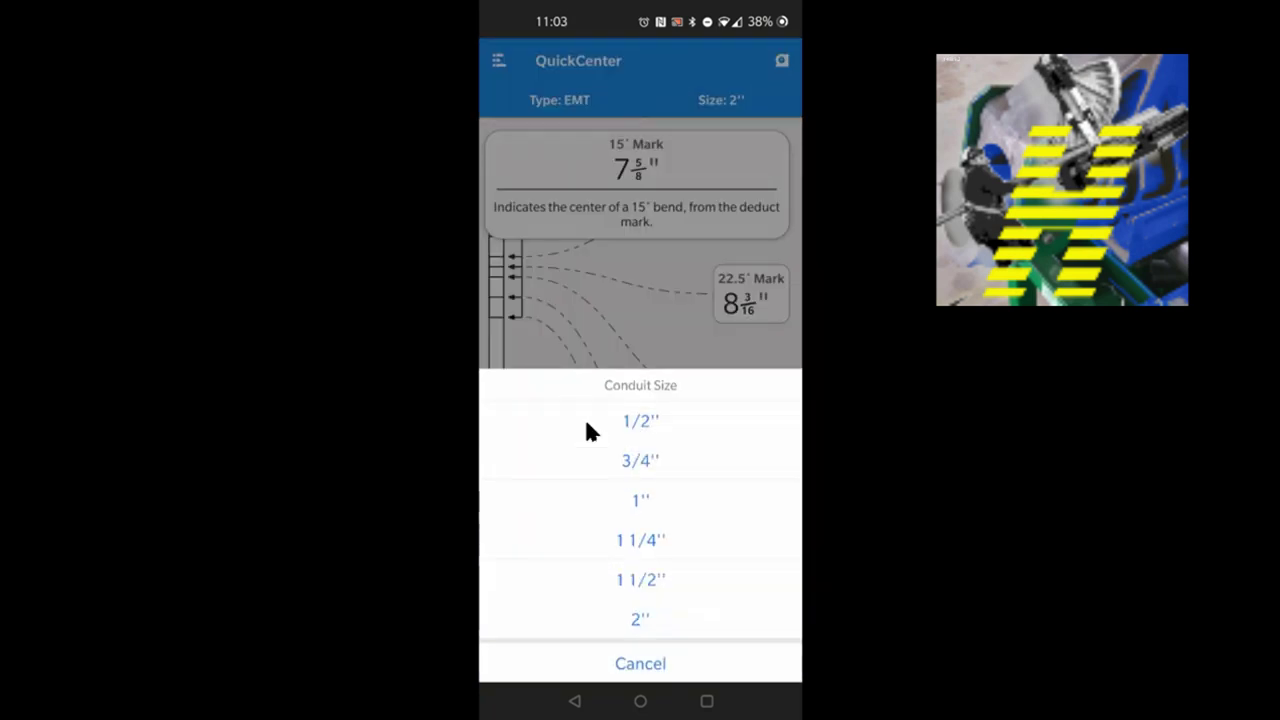
left_click(586, 424)
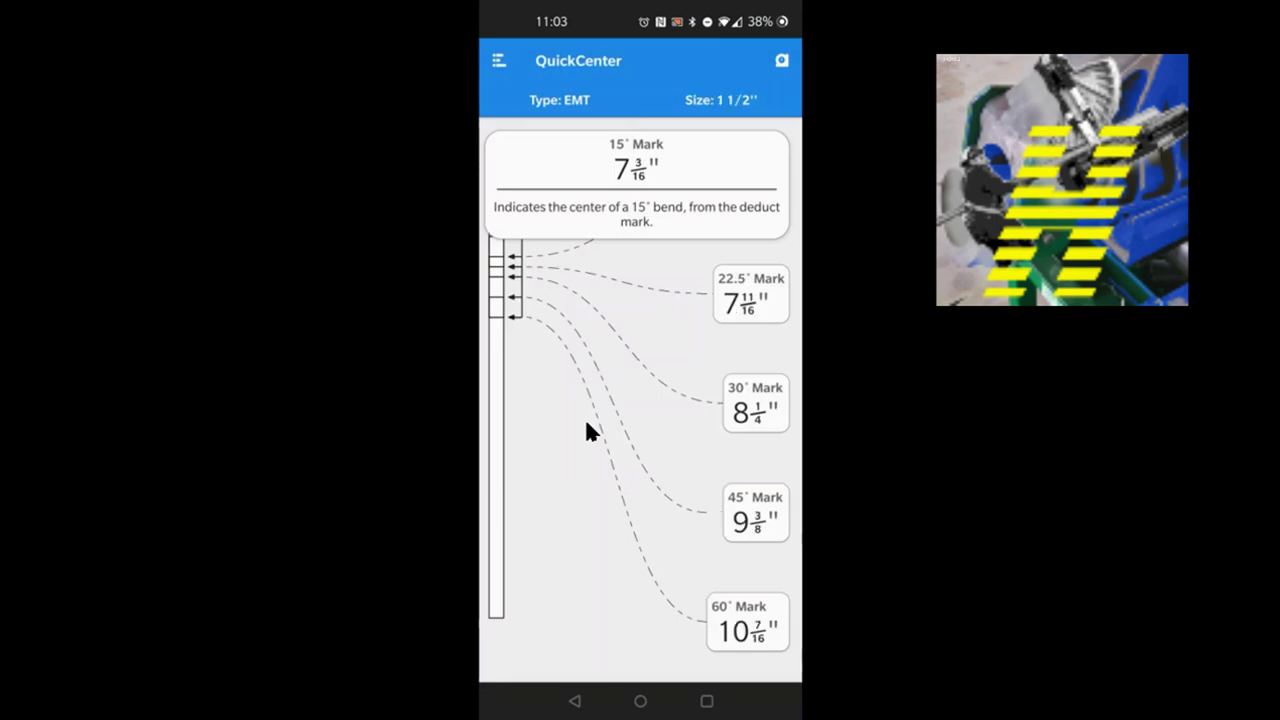
left_click(586, 423)
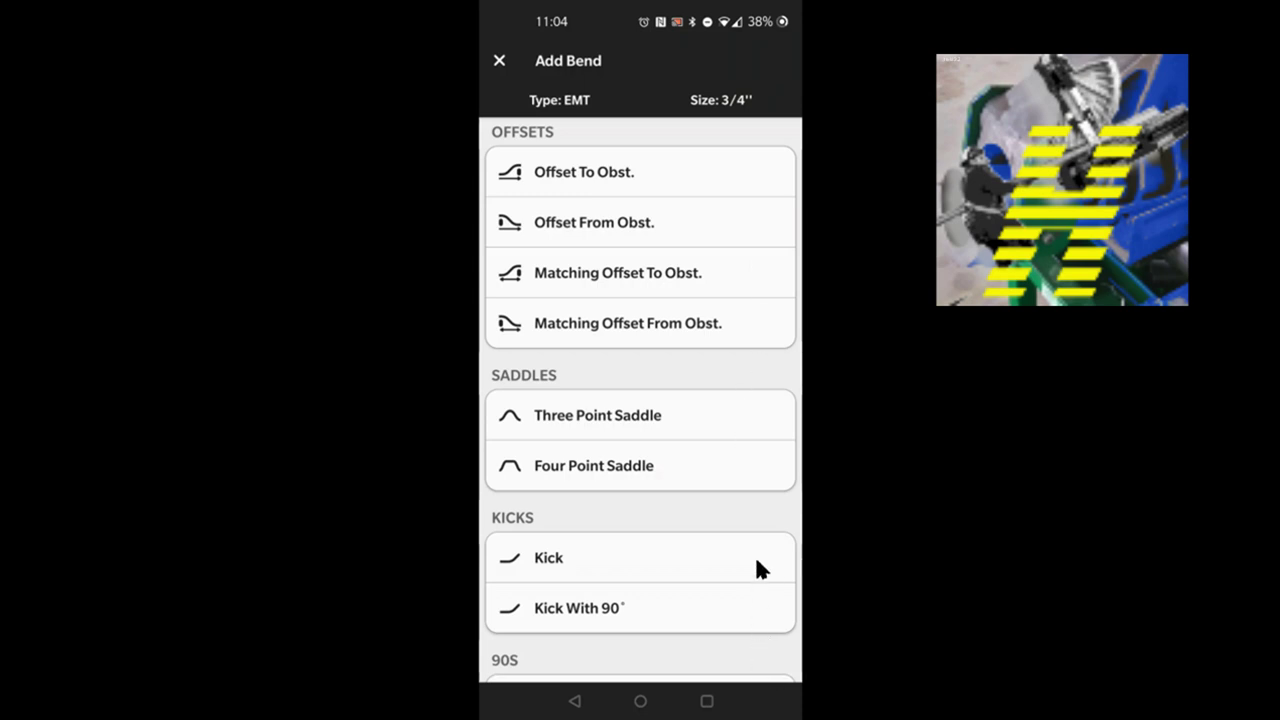
Review the offset, saddle, kick, 90° and cut mark options available for adding a bend to 3/4'' EMT.
scroll(757, 562, "down", 4)
scroll(722, 367, "down", 2)
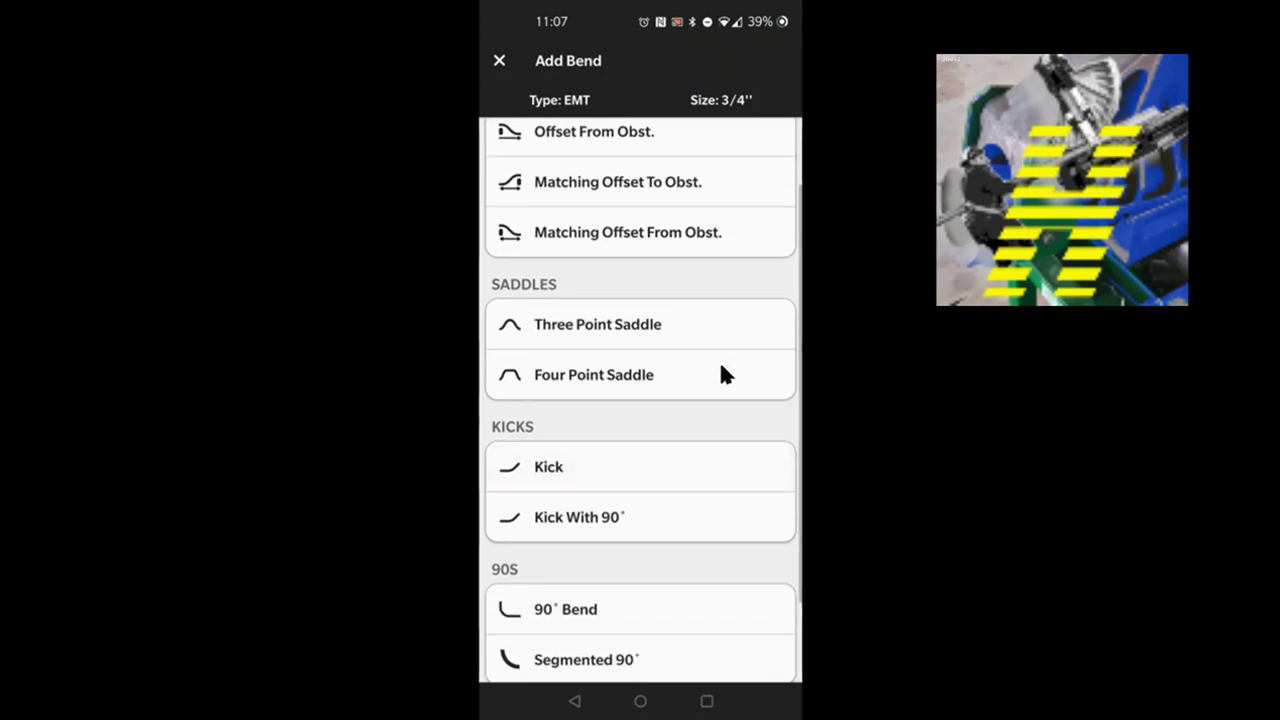
scroll(722, 367, "down", 2)
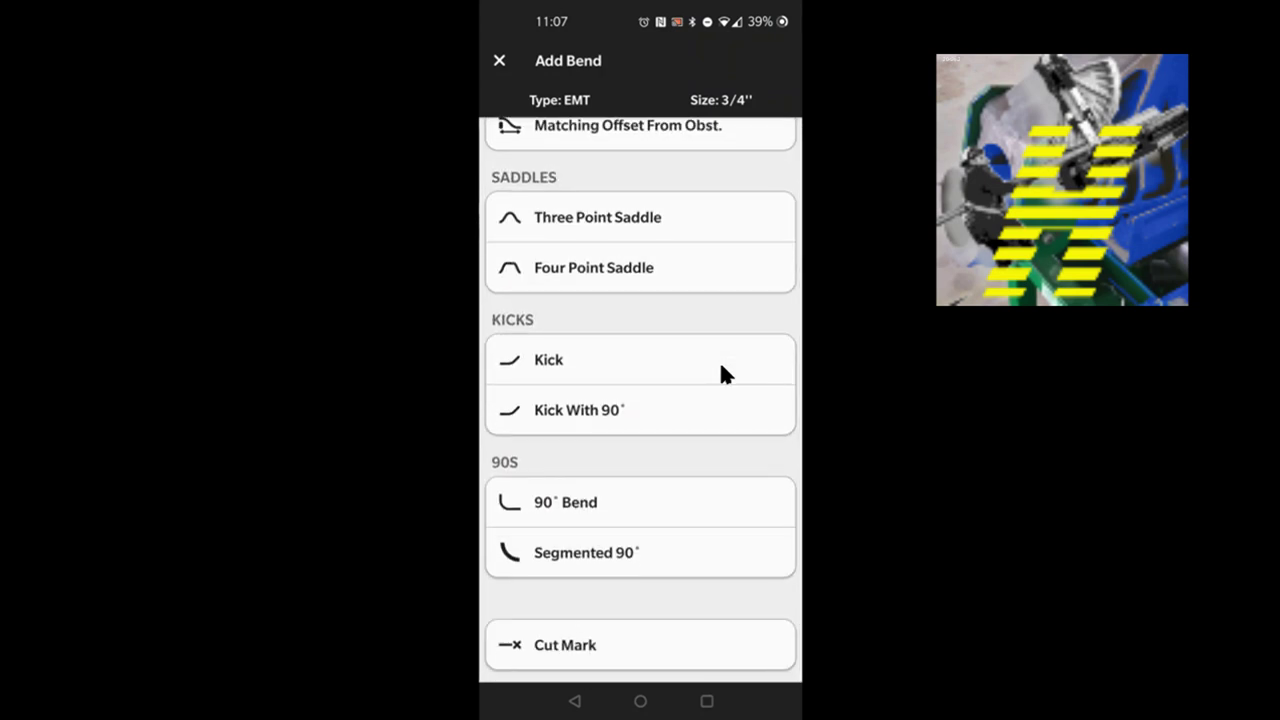
scroll(722, 367, "up", 4)
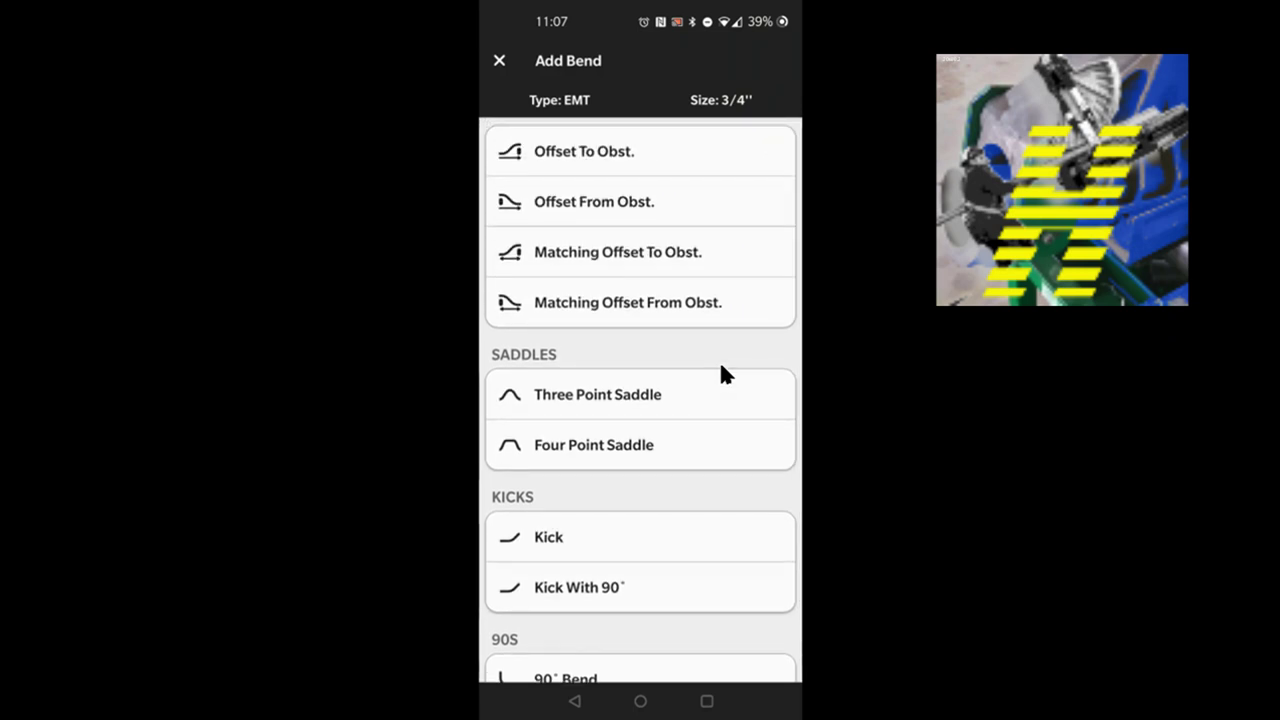
scroll(724, 372, "down", 4)
scroll(724, 372, "up", 4)
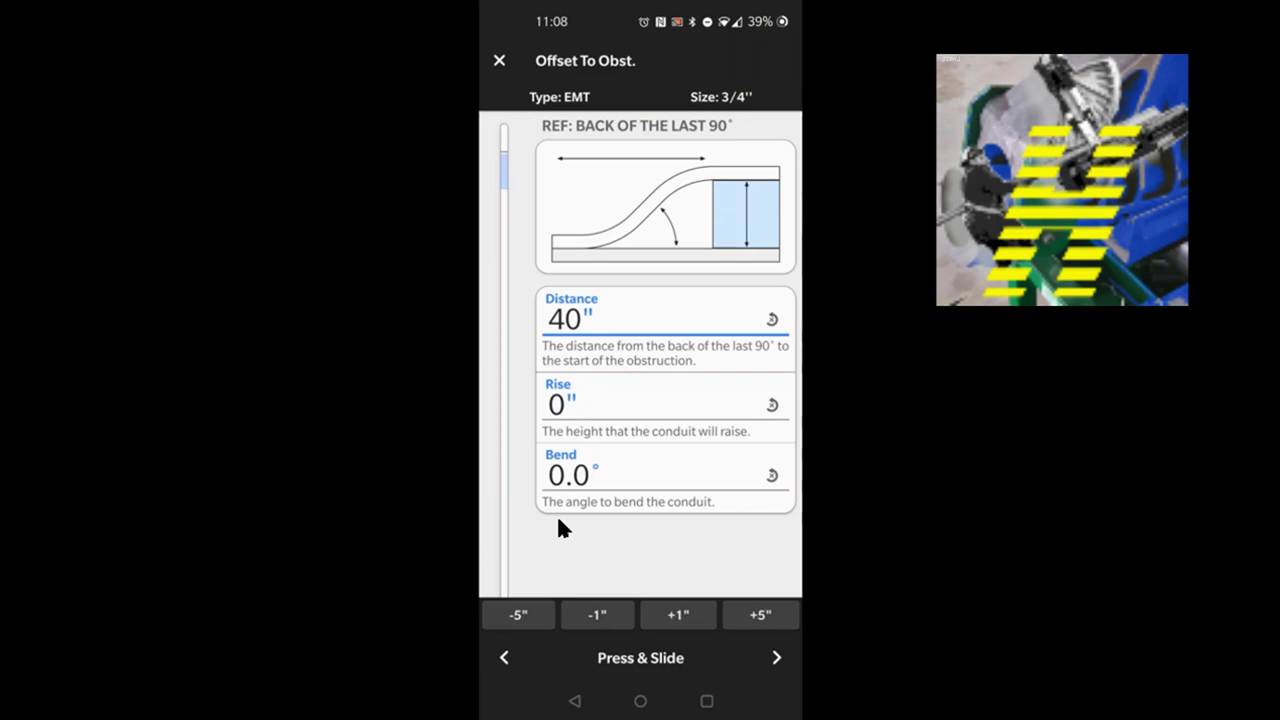
Set the offset to obstruction's rise to 5'' and its bend to 30°, and load it into the multiple-bend layout.
left_click(776, 657)
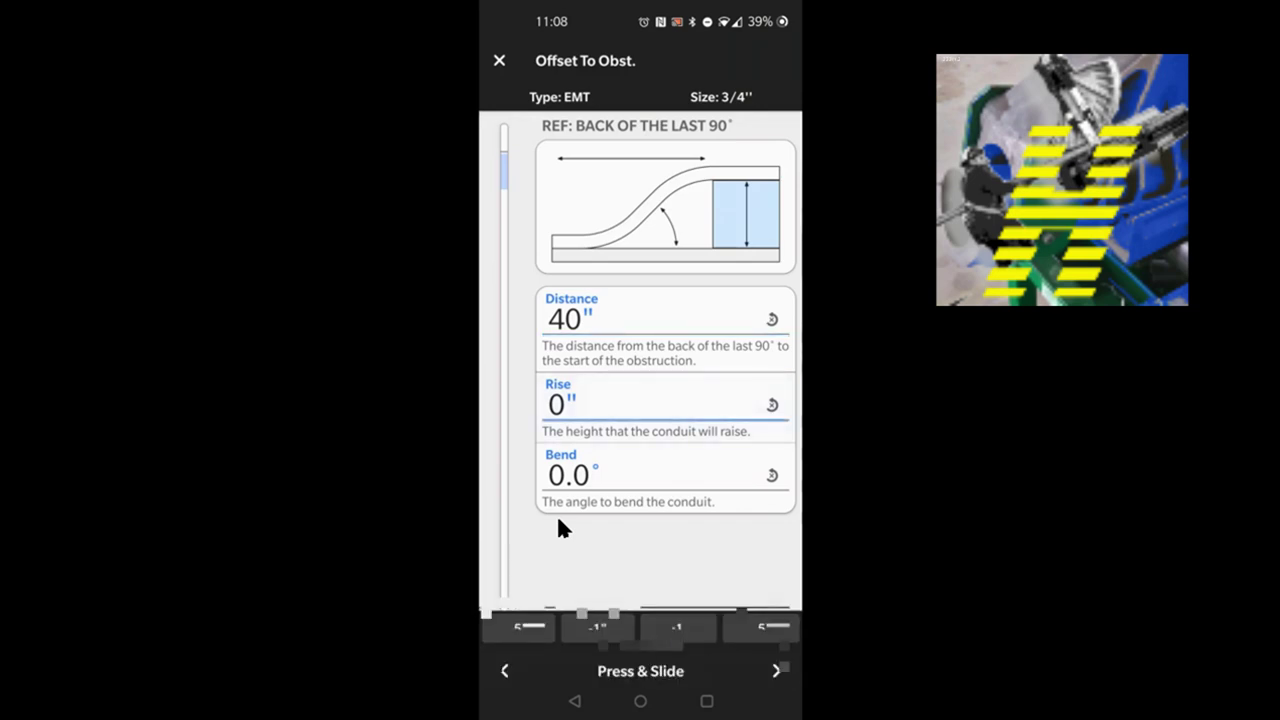
left_click(760, 615)
key("Tab")
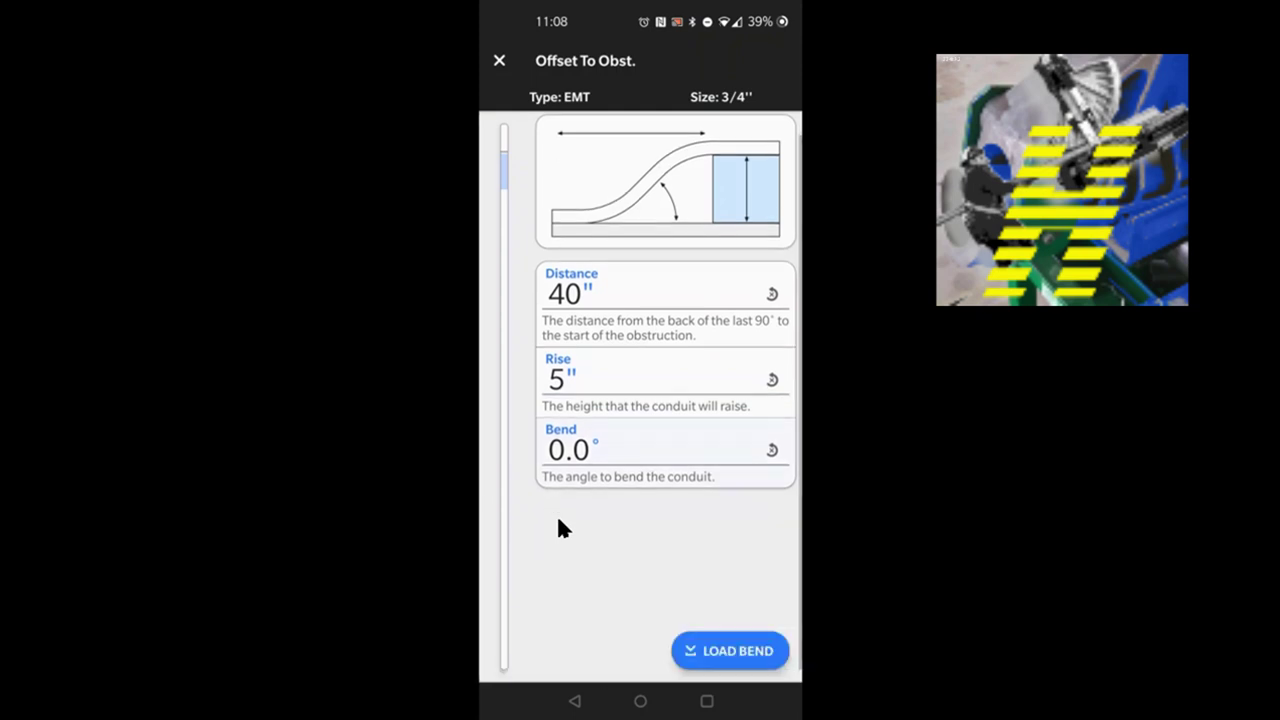
left_click(710, 615)
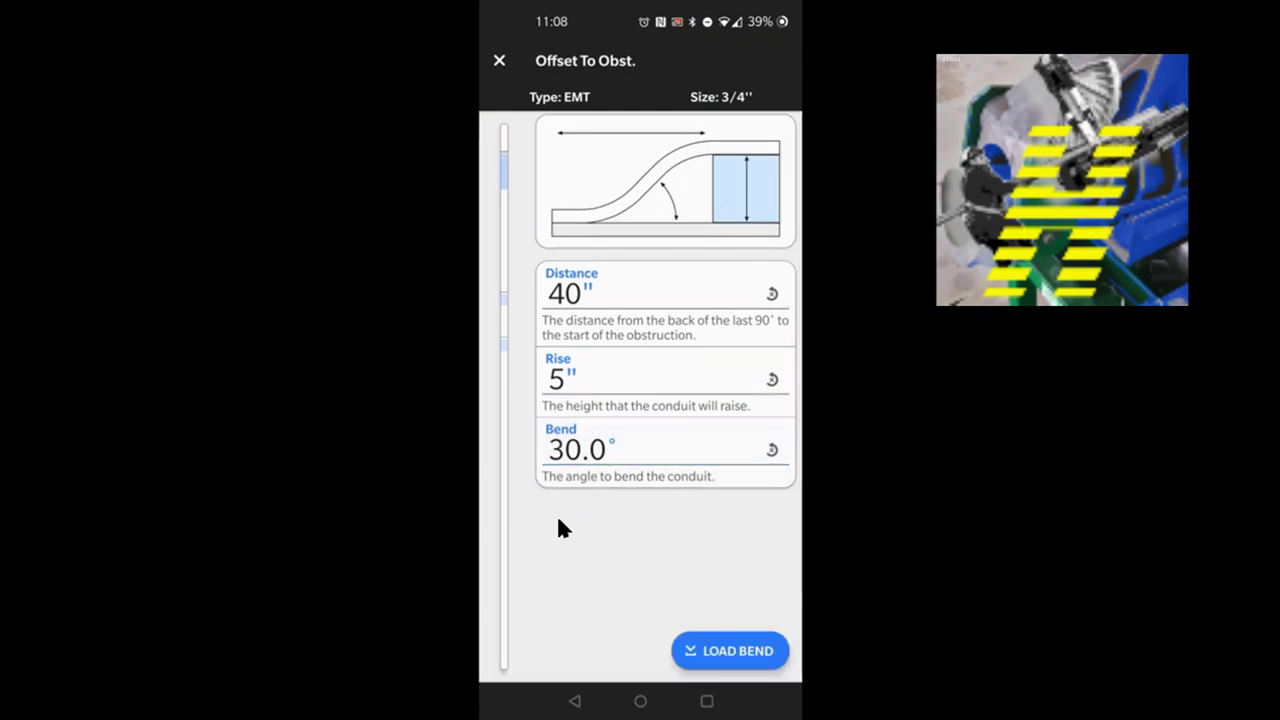
left_click(730, 650)
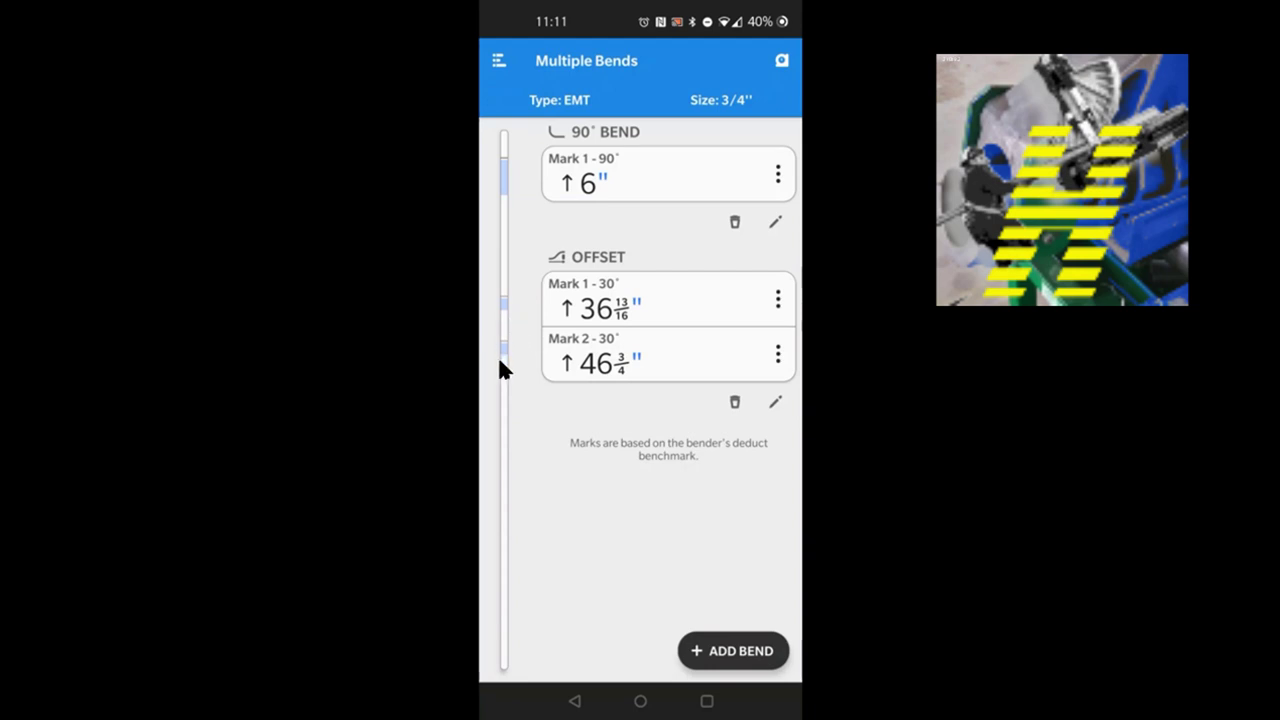
Reverse the measuring direction of the bend marks, and clear the 90° bend and offset from the layout.
left_click(698, 218)
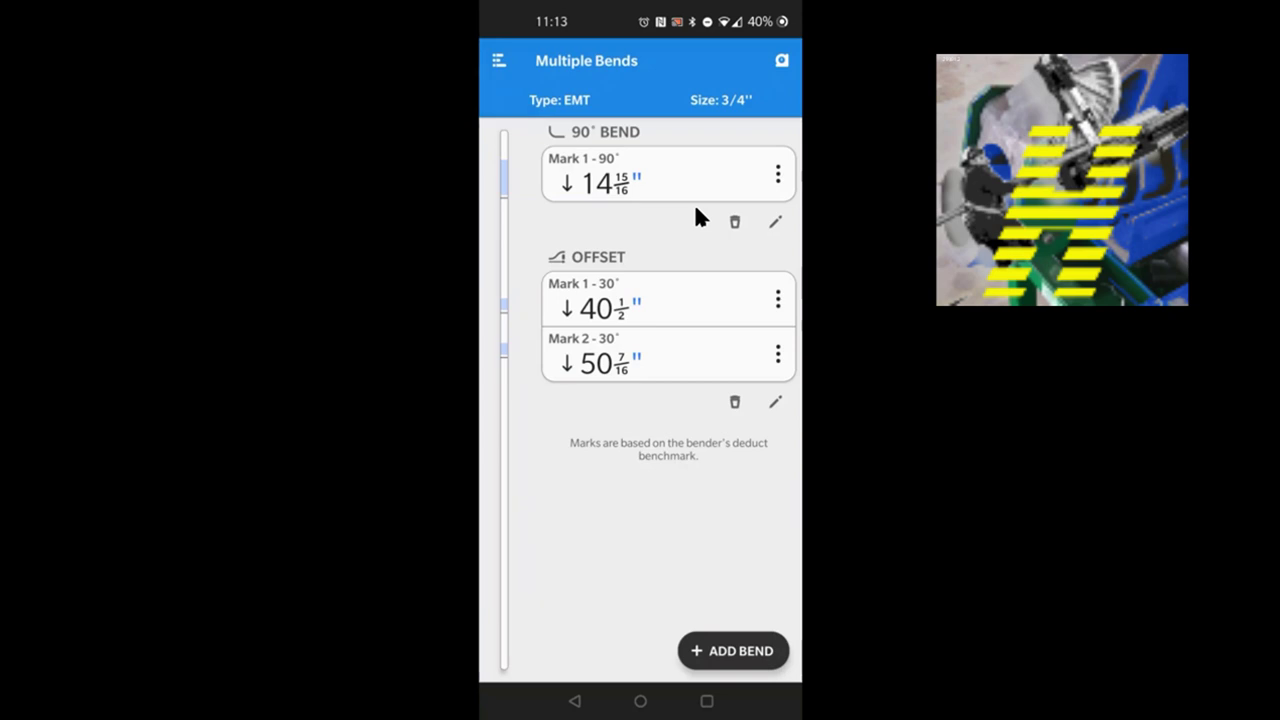
left_click(775, 221)
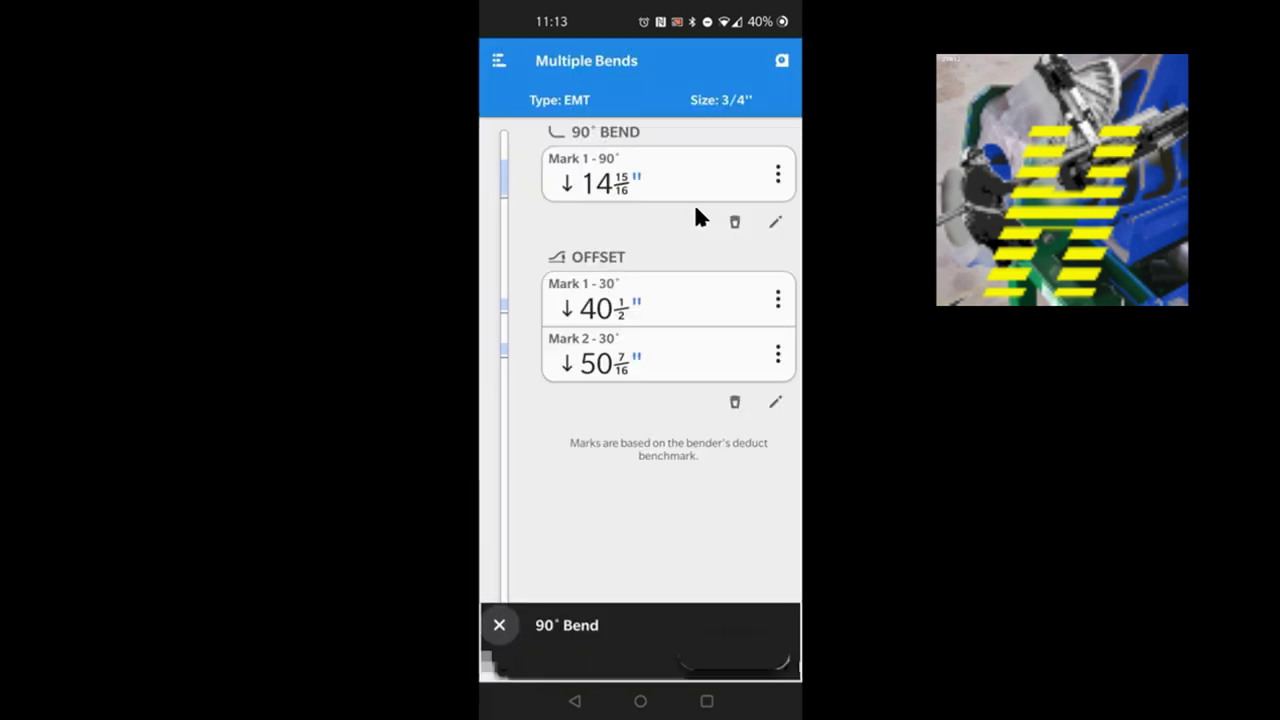
left_click(734, 222)
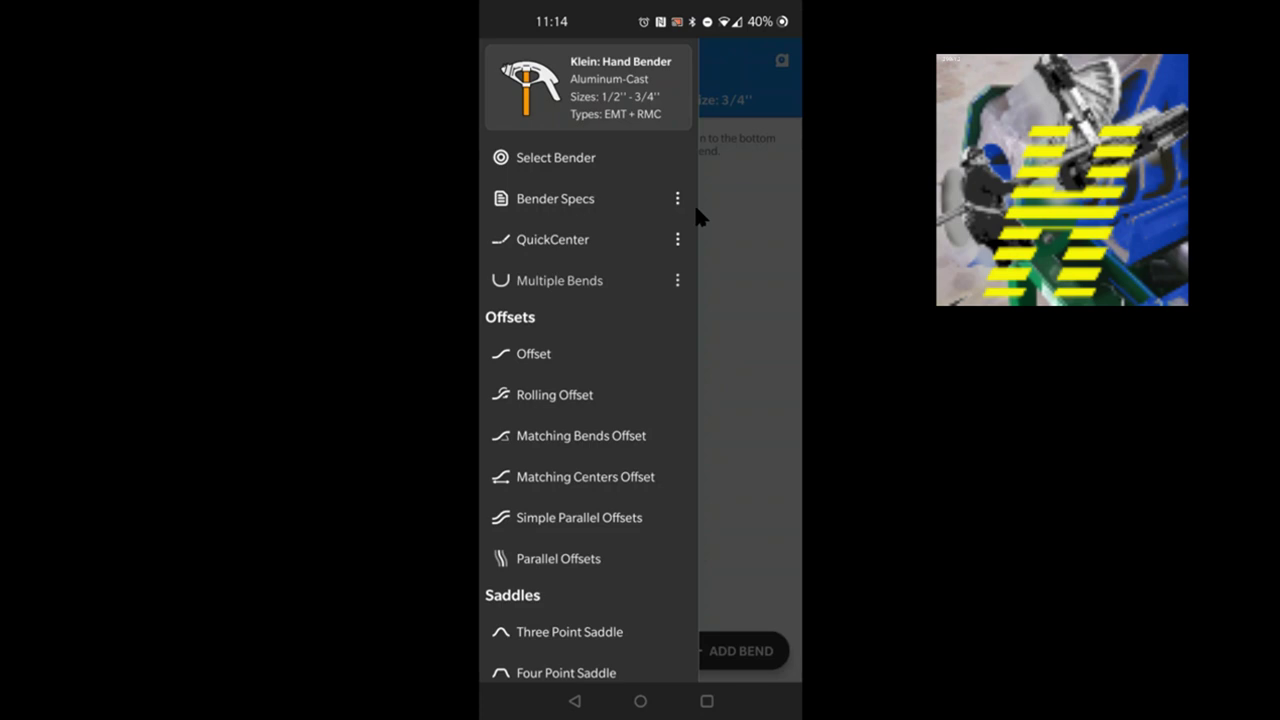
Look through the calculators offered for offsets, saddles, kicks and 90s.
scroll(698, 218, "down", 3)
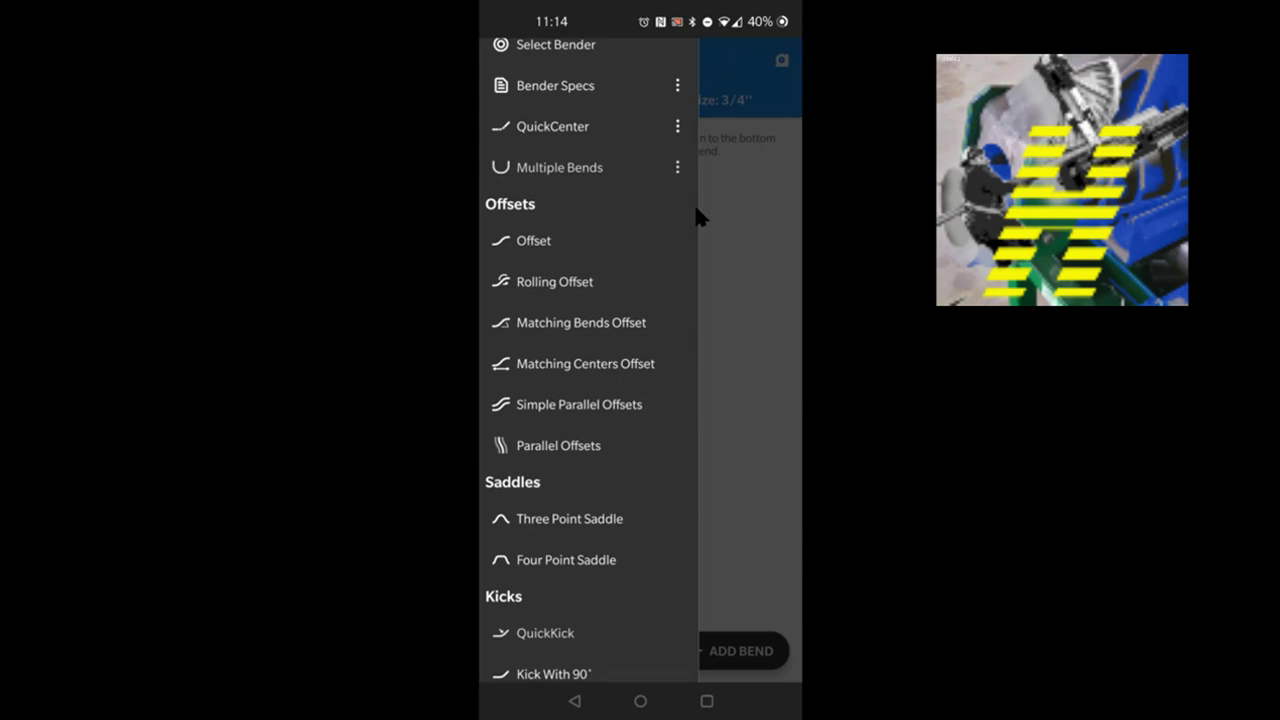
scroll(698, 218, "down", 8)
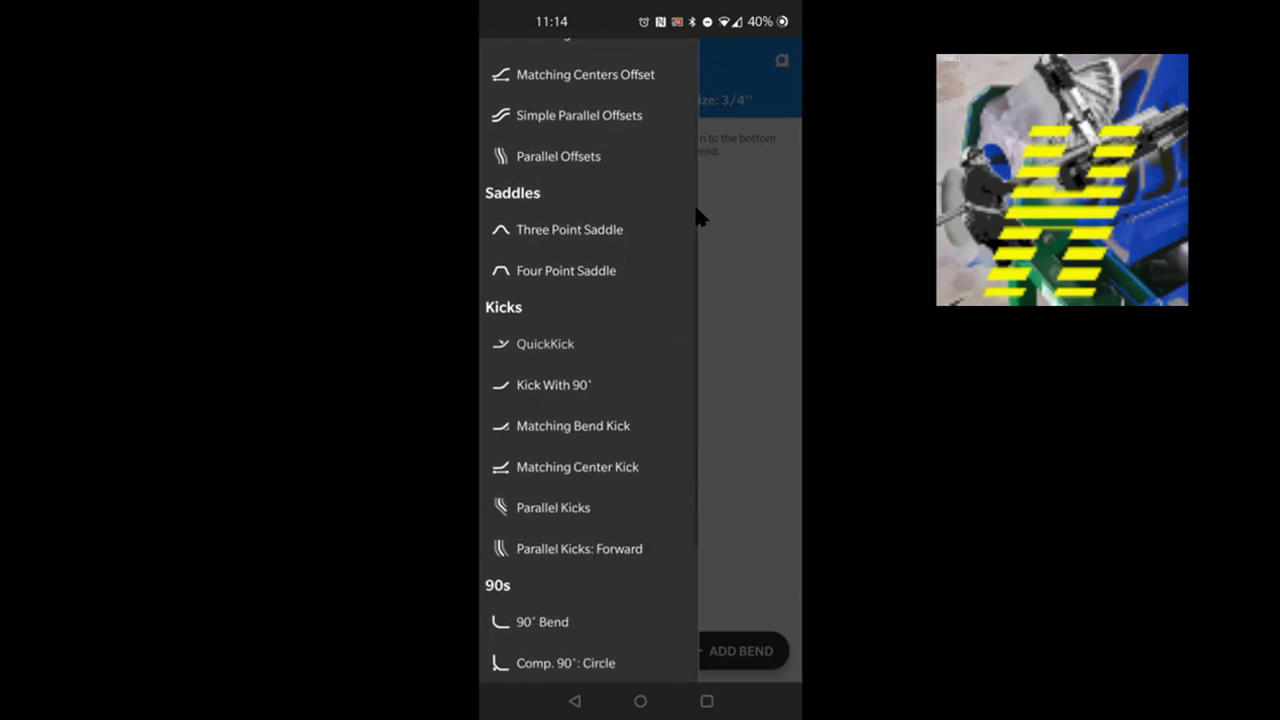
scroll(698, 218, "up", 8)
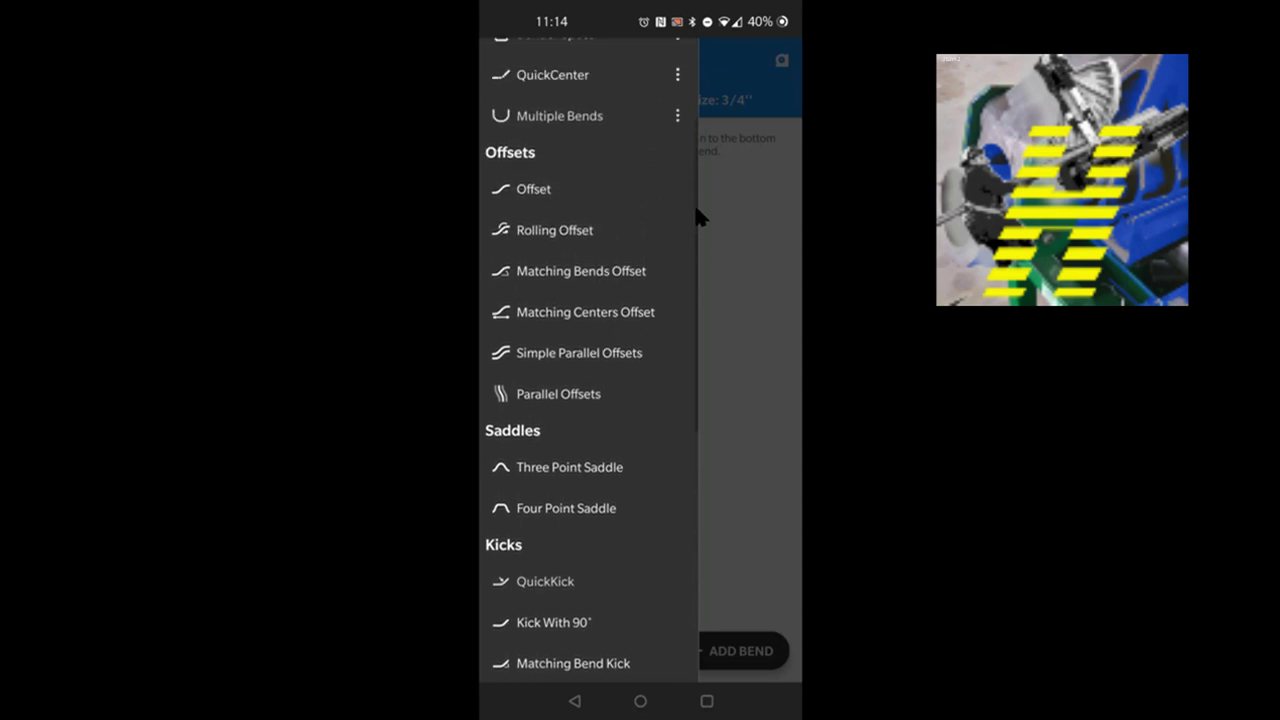
scroll(698, 218, "up", 1)
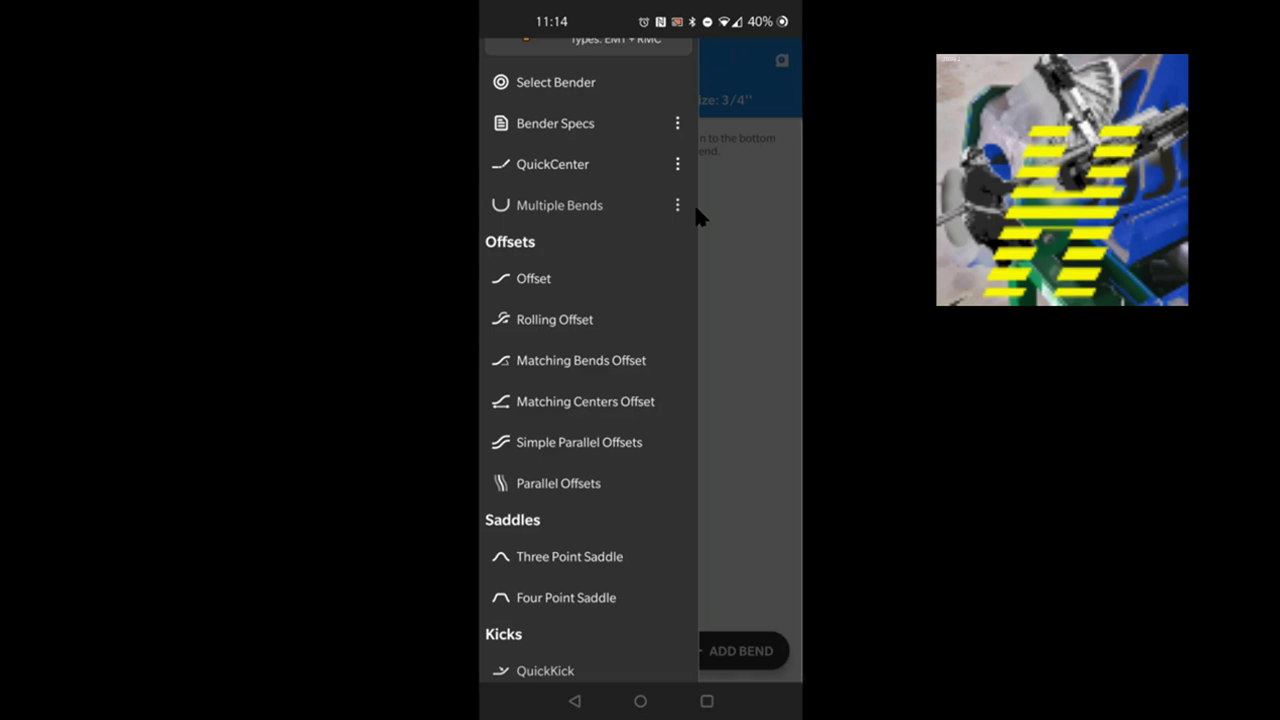
scroll(698, 218, "down", 5)
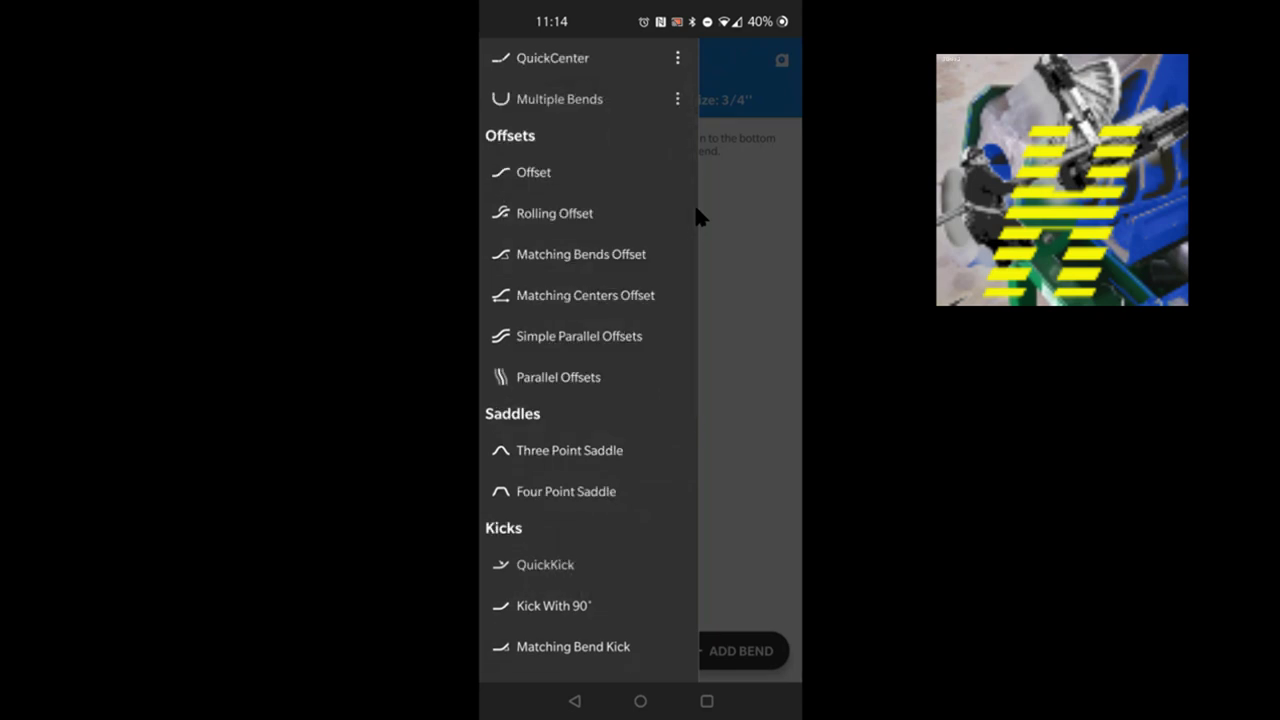
scroll(698, 218, "down", 8)
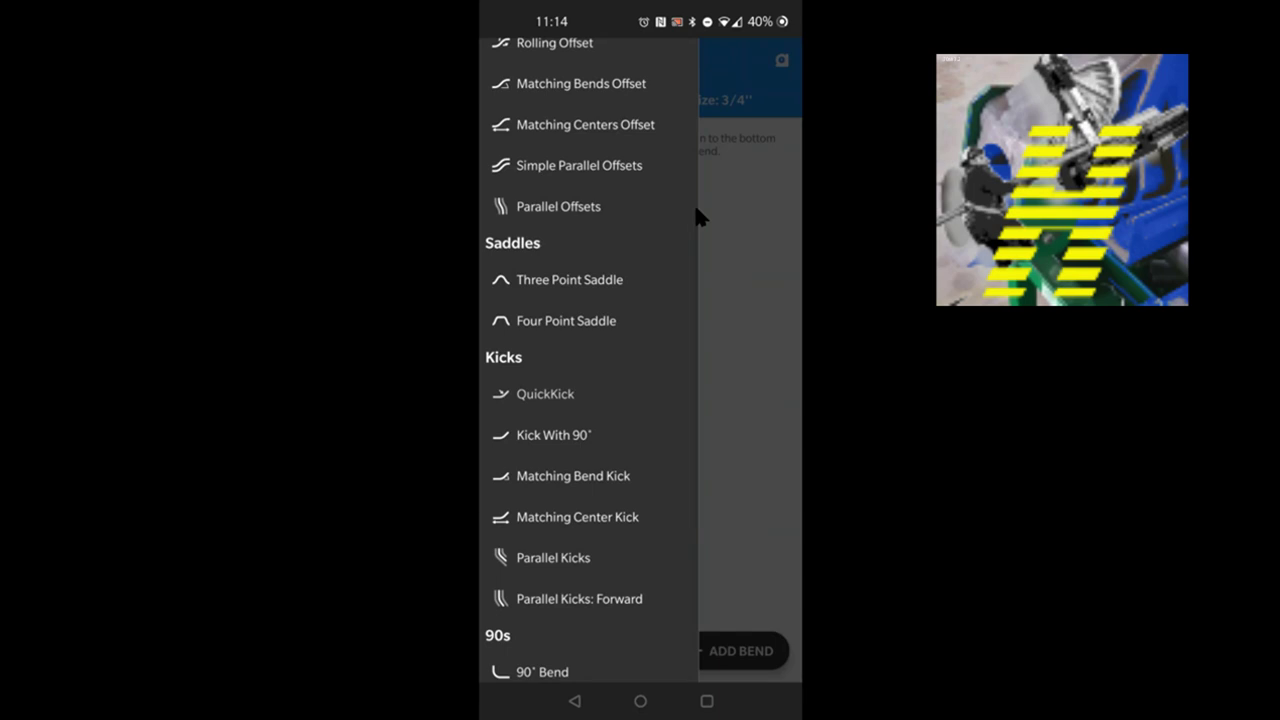
scroll(698, 218, "down", 6)
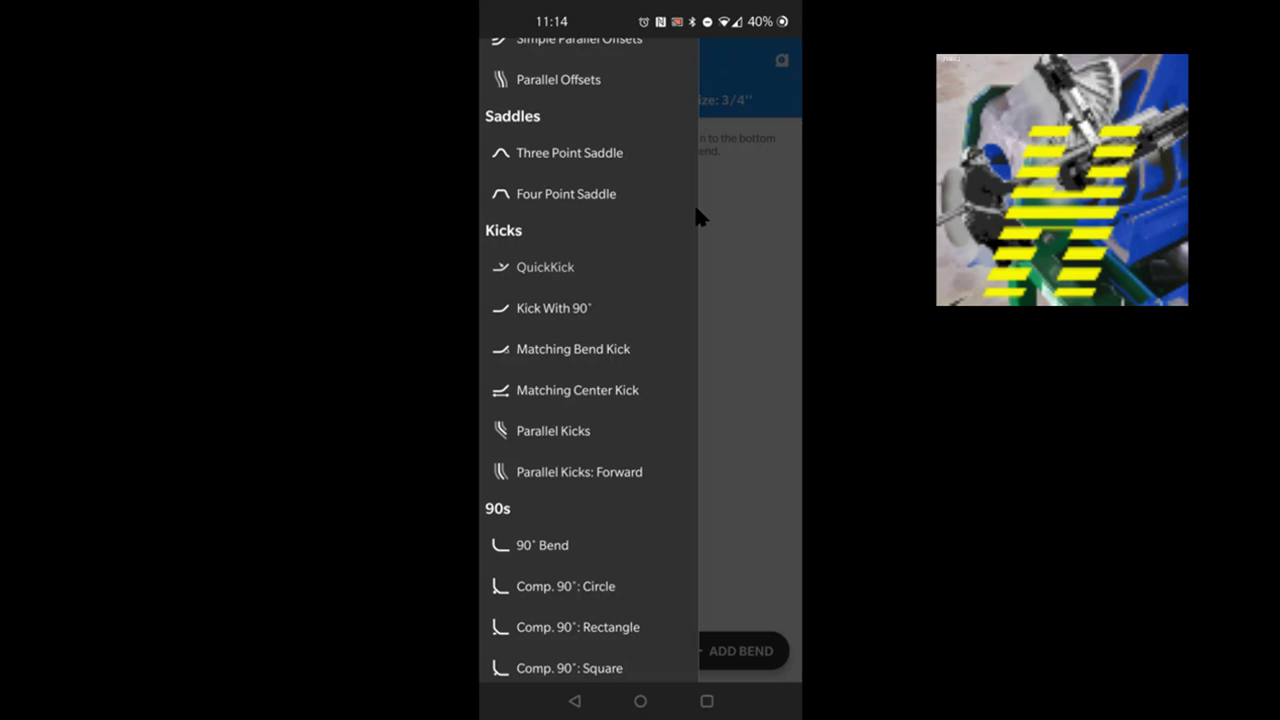
Open the bender selection and browse the Greenlee and Gardner Bender models.
left_click(697, 210)
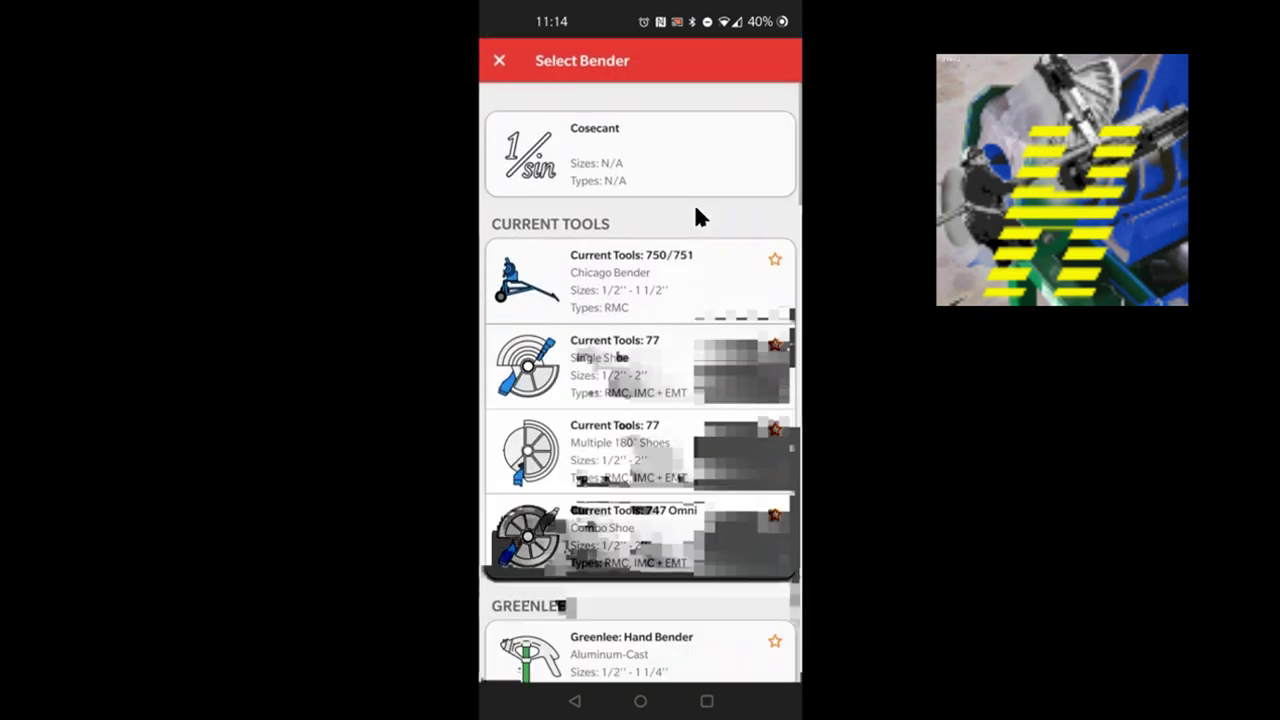
scroll(698, 218, "up", 3)
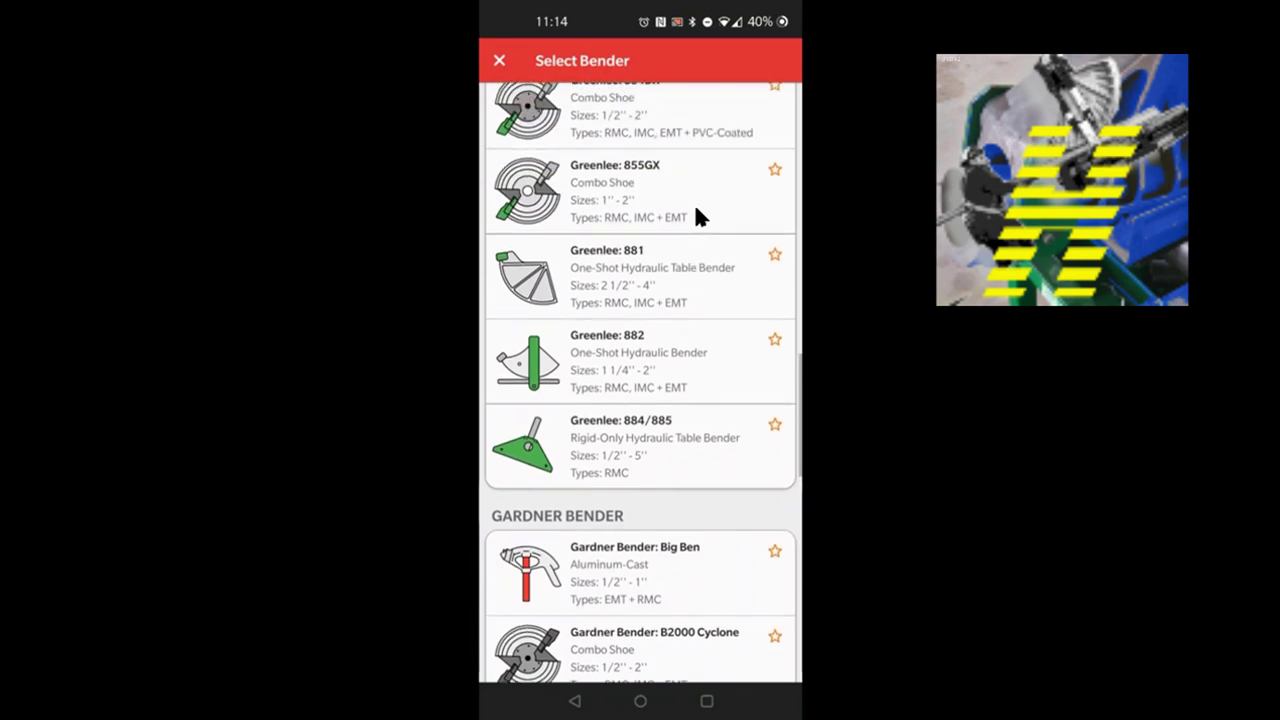